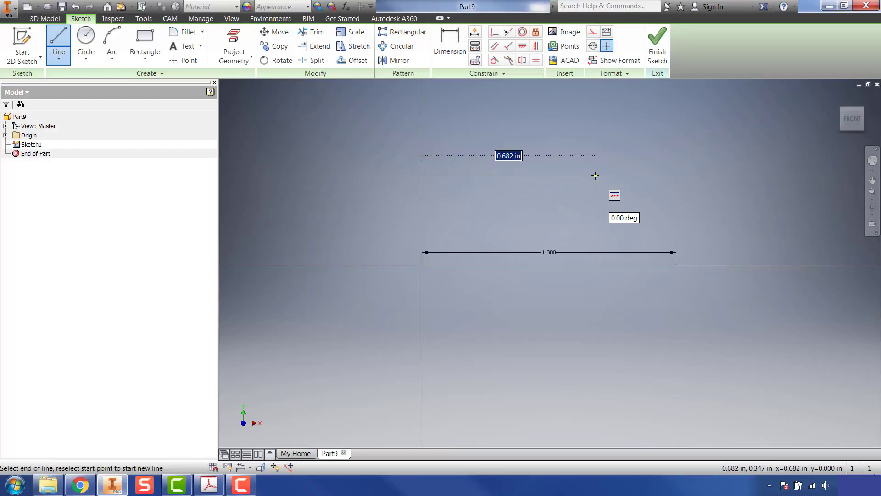
Step: Finish the upper horizontal line with a length of 2 in and end the Line command
{"action": "key", "text": "Return"}
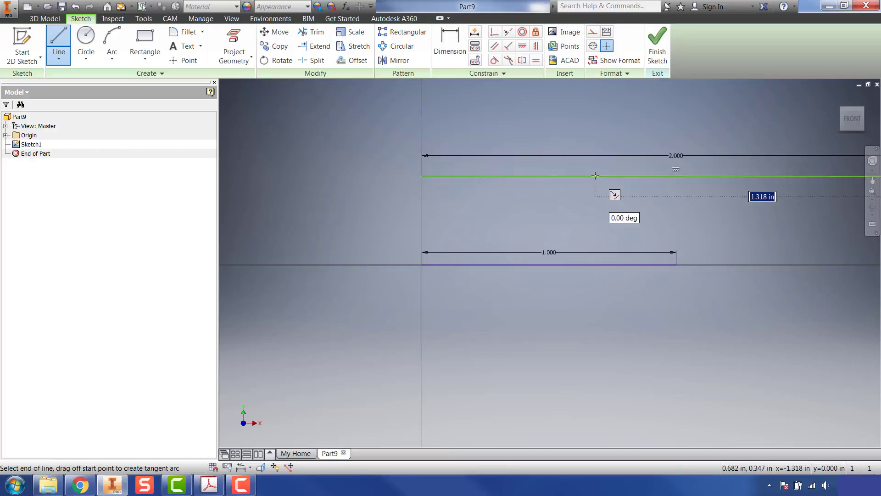
{"action": "right_click", "coordinate": [645, 207]}
{"action": "left_click", "coordinate": [645, 205]}
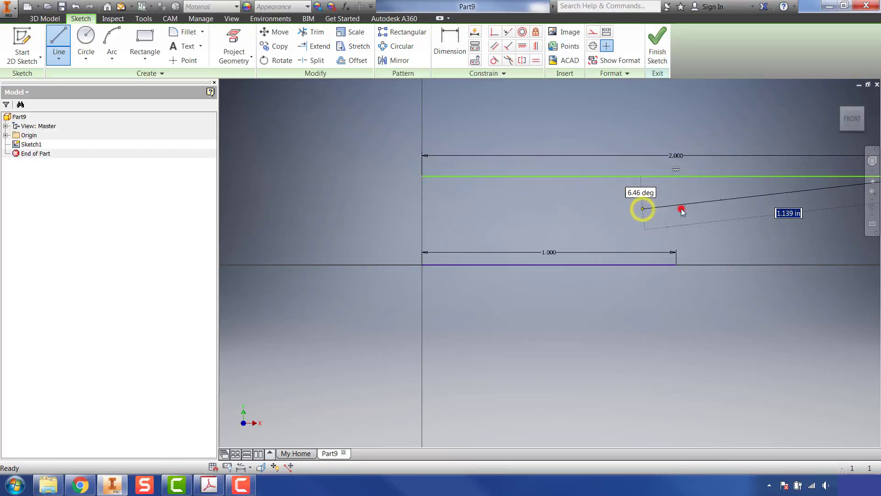
Step: Dimension the vertical distance between the 2 in upper line and the 1 in lower line, setting it to 1 in
{"action": "scroll", "coordinate": [700, 218], "scroll_direction": "down", "scroll_amount": 3}
{"action": "middle_click_drag", "start_coordinate": [700, 219], "coordinate": [553, 223]}
{"action": "scroll", "coordinate": [553, 223], "scroll_direction": "up", "scroll_amount": 3}
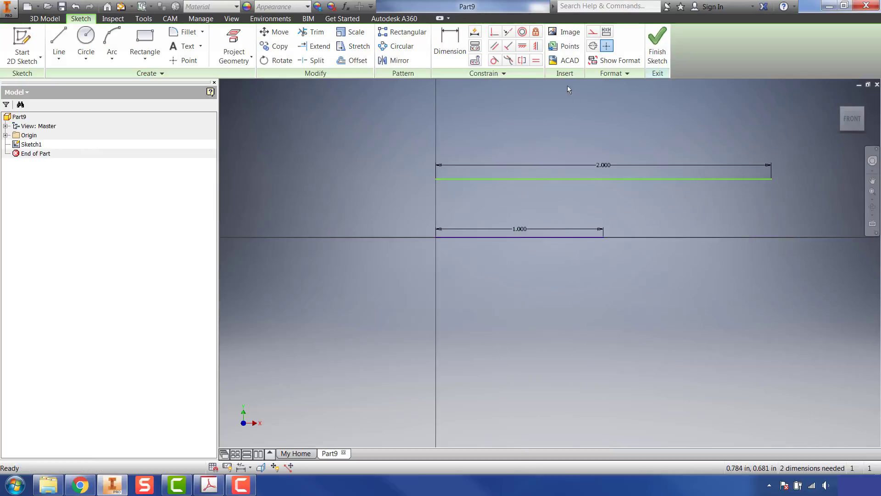
{"action": "left_click", "coordinate": [450, 43]}
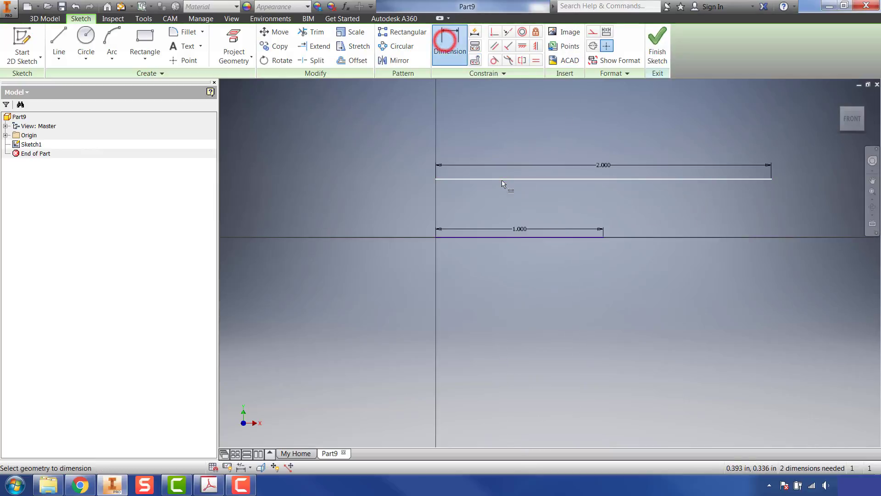
{"action": "left_click", "coordinate": [501, 179]}
{"action": "left_click", "coordinate": [501, 236]}
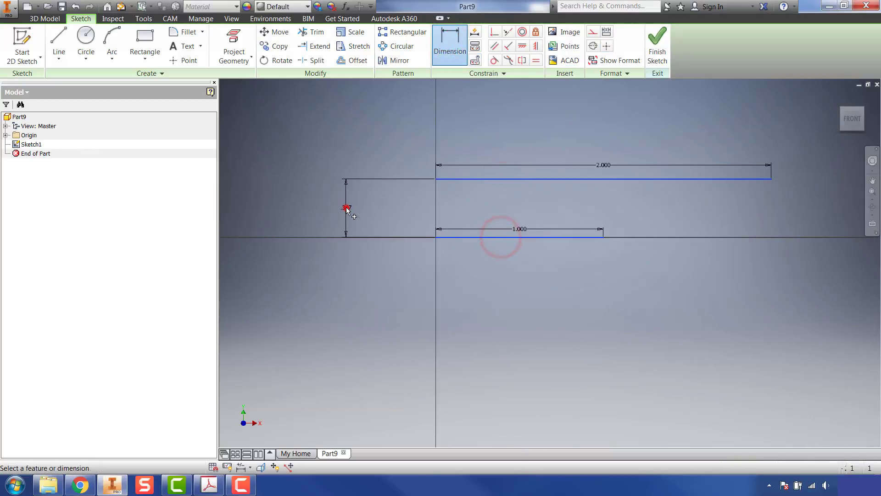
{"action": "left_click", "coordinate": [346, 208]}
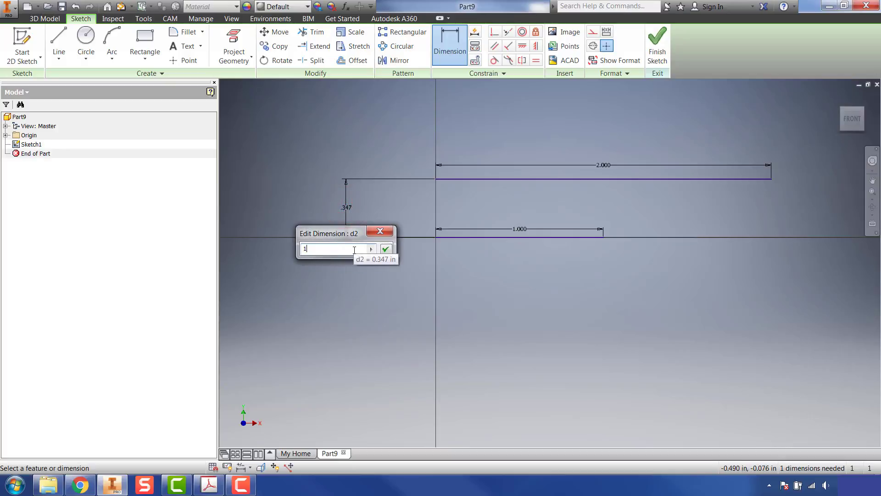
{"action": "type", "text": "1"}
{"action": "key", "text": "Return"}
{"action": "scroll", "coordinate": [514, 216], "scroll_direction": "down", "scroll_amount": 3}
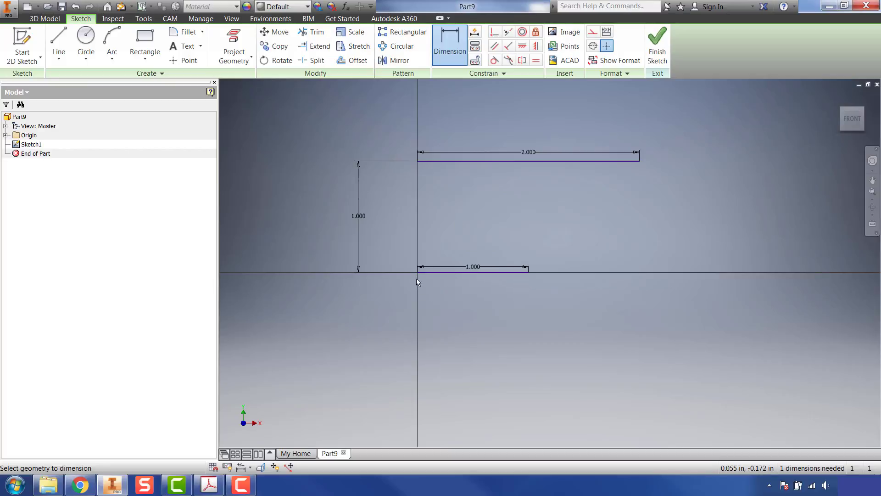
Step: Check the paper clip figure in the Acrobat PDF and draw a three-point arc of about 0.5 in radius joining both lines' left ends in Inventor
{"action": "left_click", "coordinate": [208, 484]}
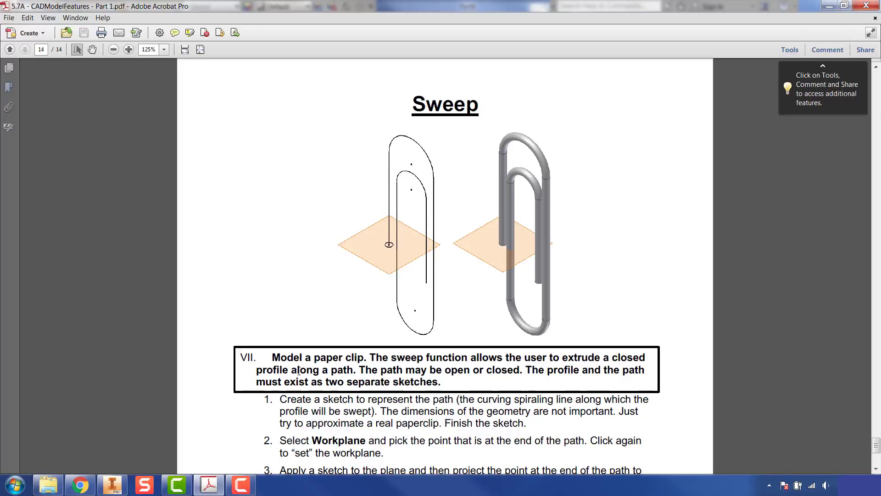
{"action": "left_click", "coordinate": [112, 485]}
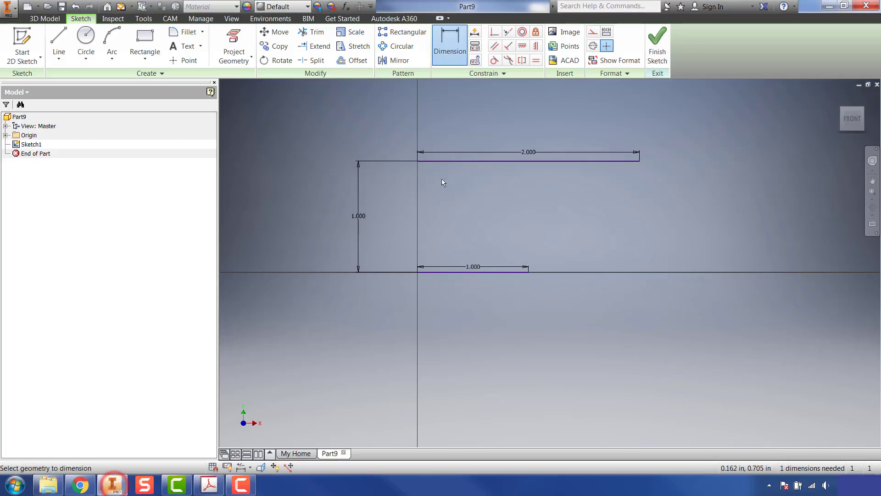
{"action": "left_click", "coordinate": [112, 42]}
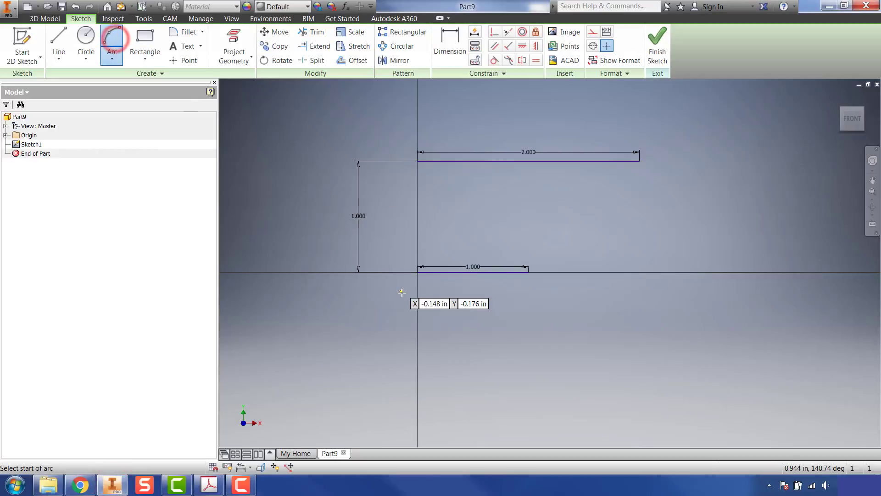
{"action": "left_click", "coordinate": [417, 272]}
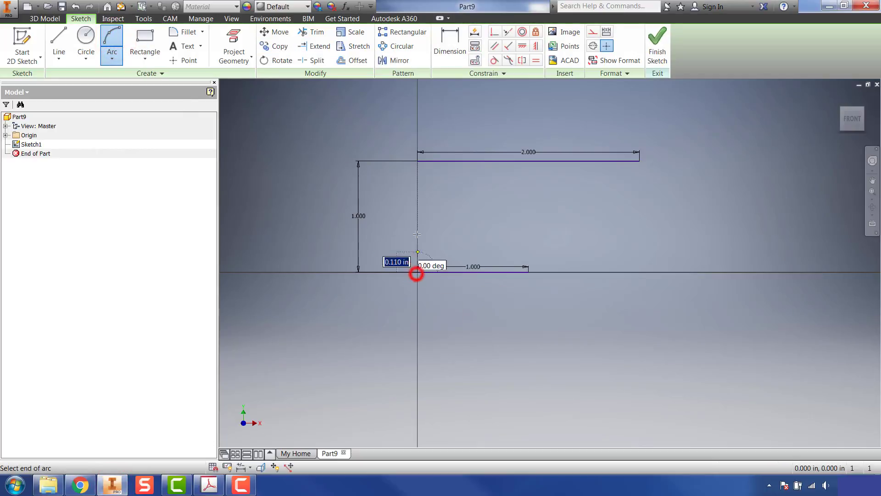
{"action": "left_click", "coordinate": [418, 161]}
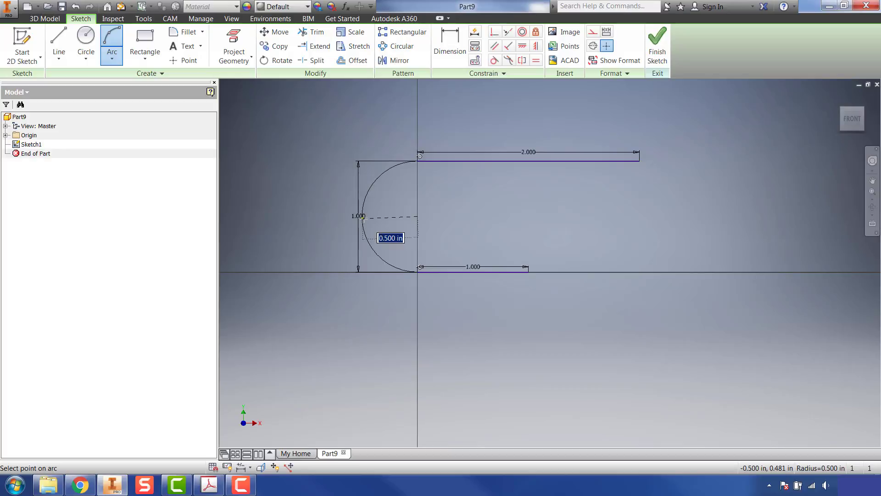
{"action": "left_click", "coordinate": [363, 218]}
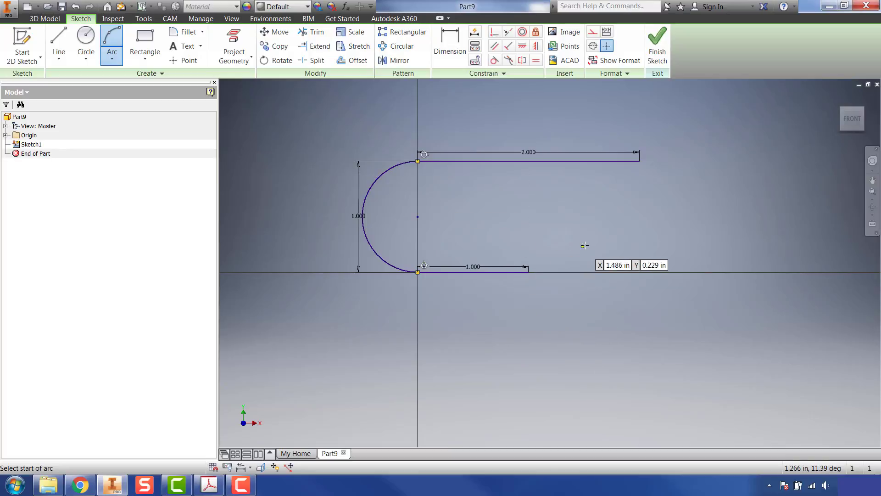
Step: Recheck the paper clip figure in Acrobat and draw a 0.75 in vertical line down from the 2 in line's right end in Inventor
{"action": "left_click", "coordinate": [209, 485]}
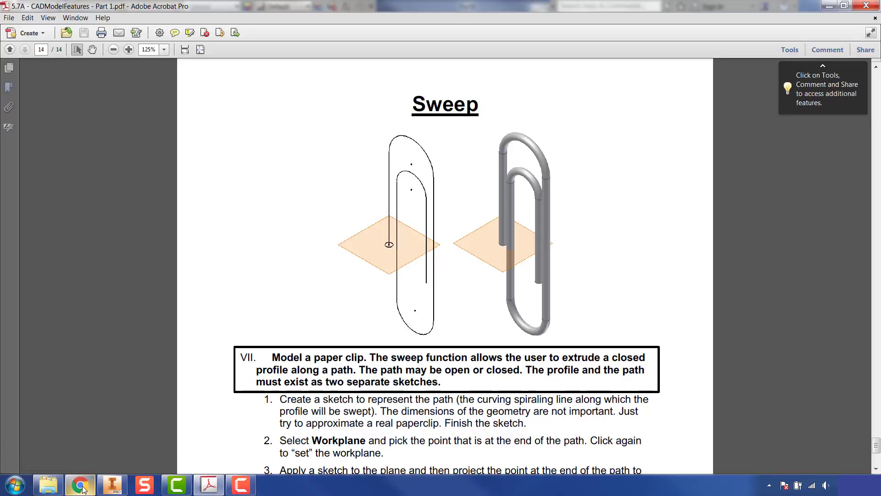
{"action": "mouse_move", "coordinate": [83, 488]}
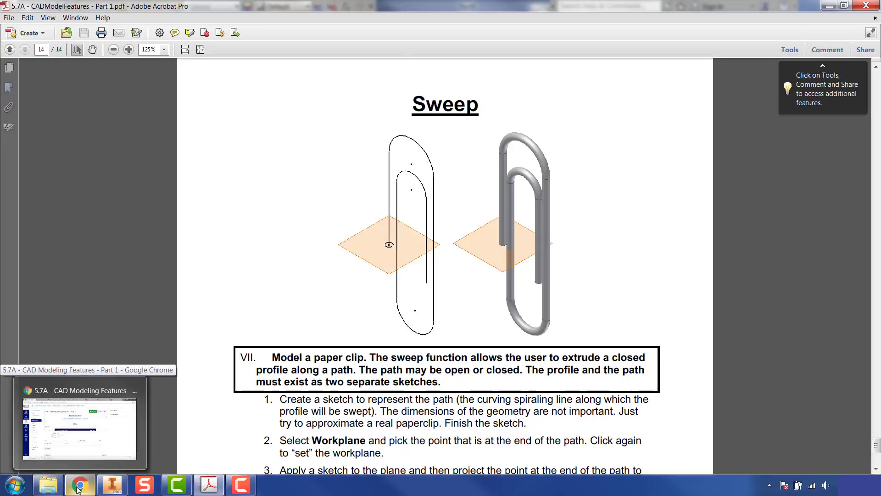
{"action": "left_click", "coordinate": [112, 485]}
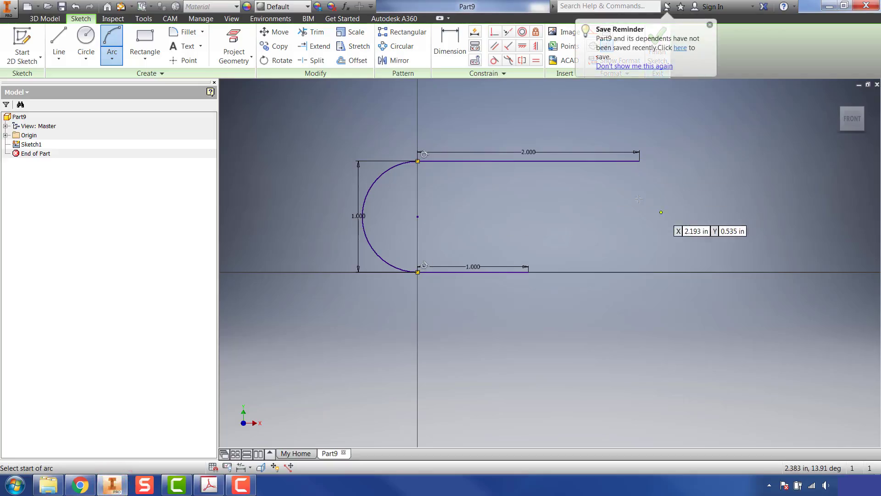
{"action": "left_click", "coordinate": [59, 39]}
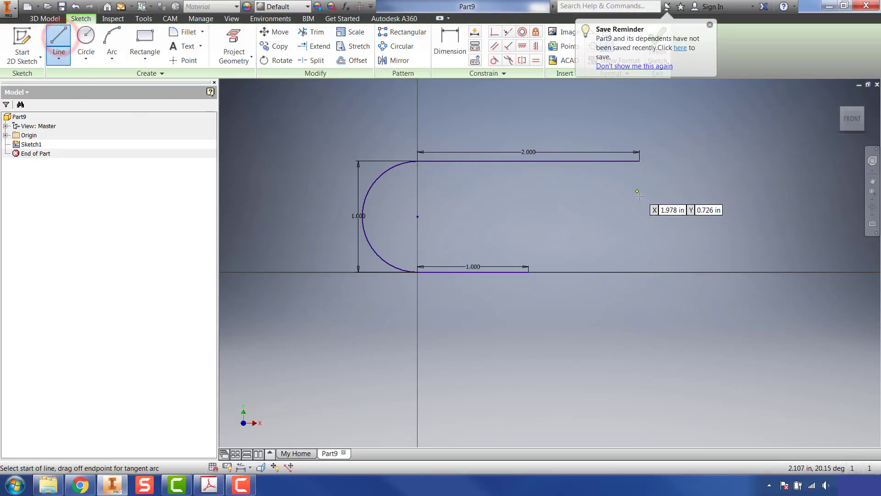
{"action": "left_click", "coordinate": [640, 162]}
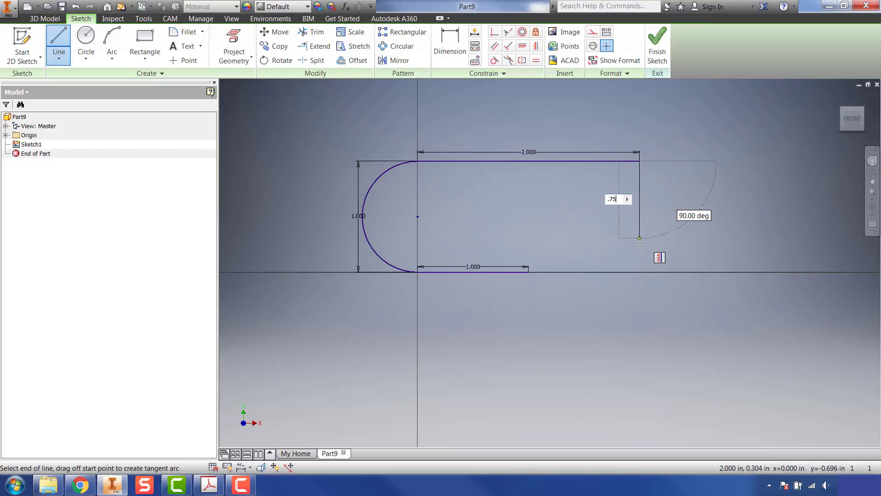
{"action": "key", "text": "Return"}
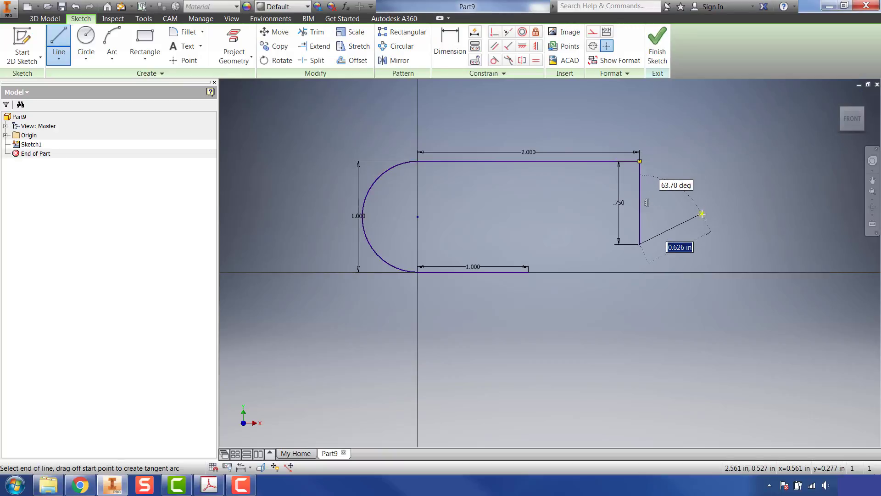
{"action": "right_click", "coordinate": [701, 213]}
{"action": "left_click", "coordinate": [731, 214]}
Step: Draw a 1.5 in horizontal line leftward from the lower end of the 0.75 in vertical line
{"action": "left_click", "coordinate": [63, 38]}
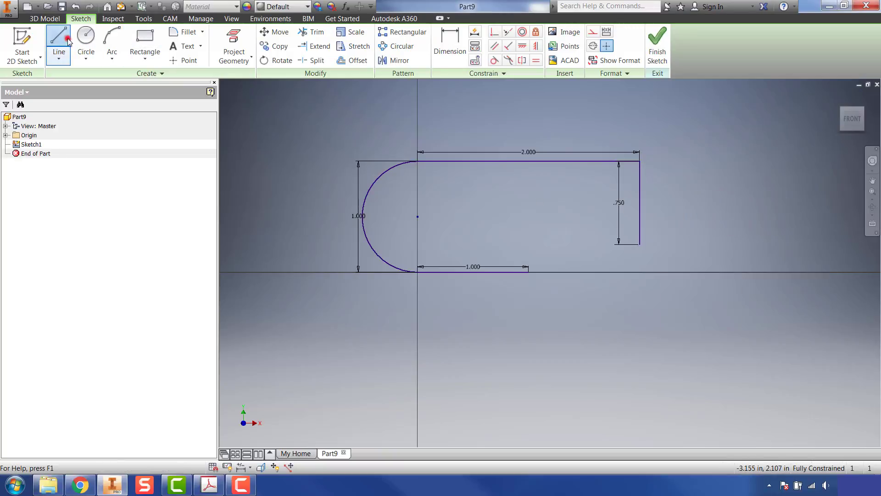
{"action": "left_click", "coordinate": [639, 244]}
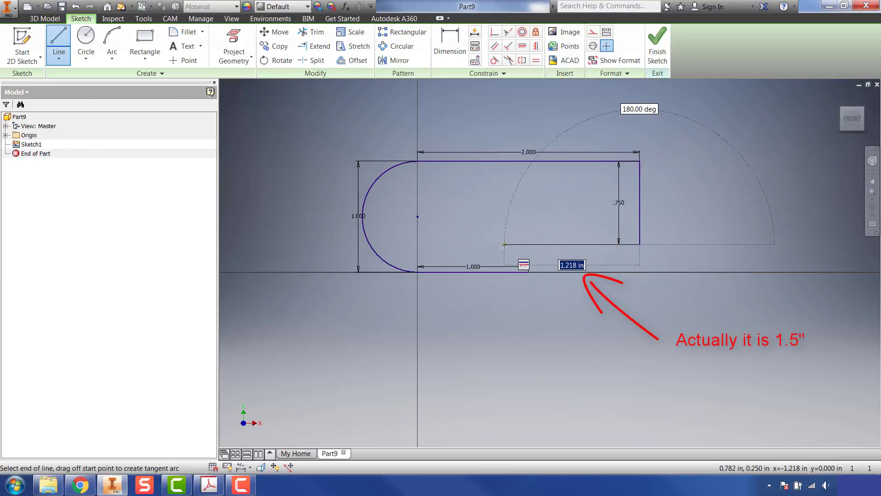
{"action": "type", "text": "1.5"}
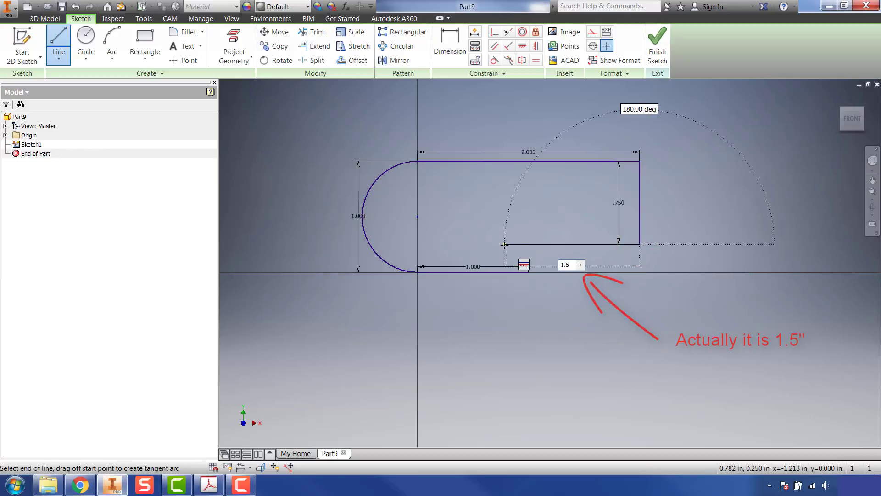
{"action": "key", "text": "Return"}
{"action": "right_click", "coordinate": [534, 176]}
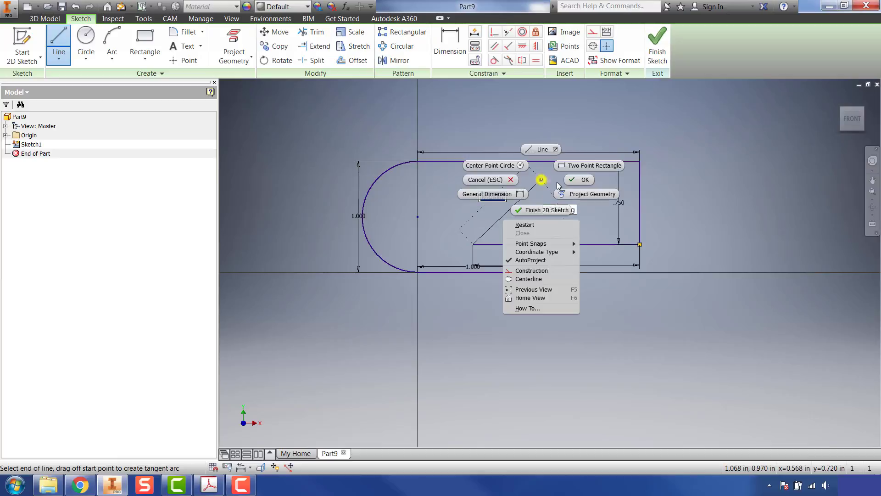
{"action": "left_click", "coordinate": [570, 180]}
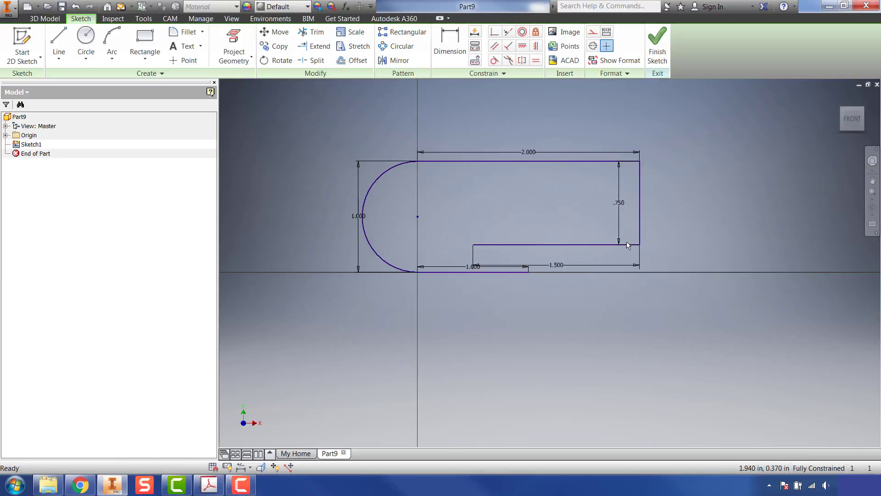
Step: Draw an outward three-point arc of about 0.375 in radius between the 0.75 in vertical line's ends, and delete that line
{"action": "left_click", "coordinate": [112, 37]}
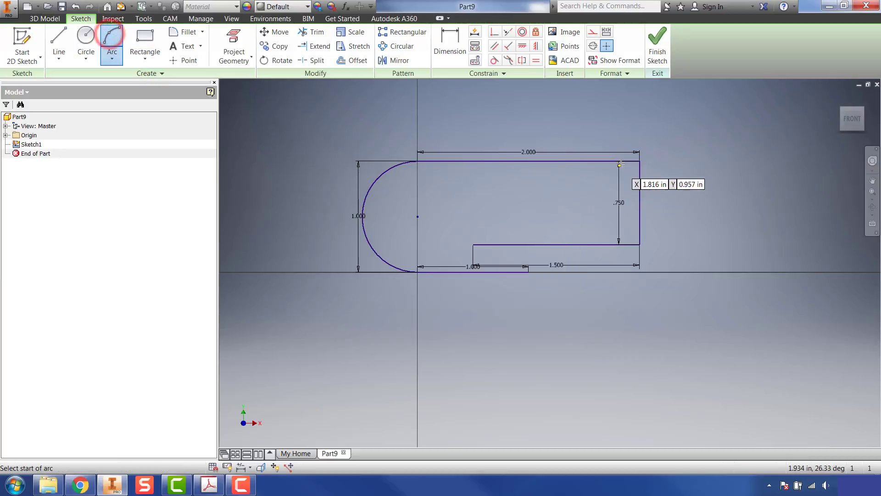
{"action": "left_click", "coordinate": [639, 162]}
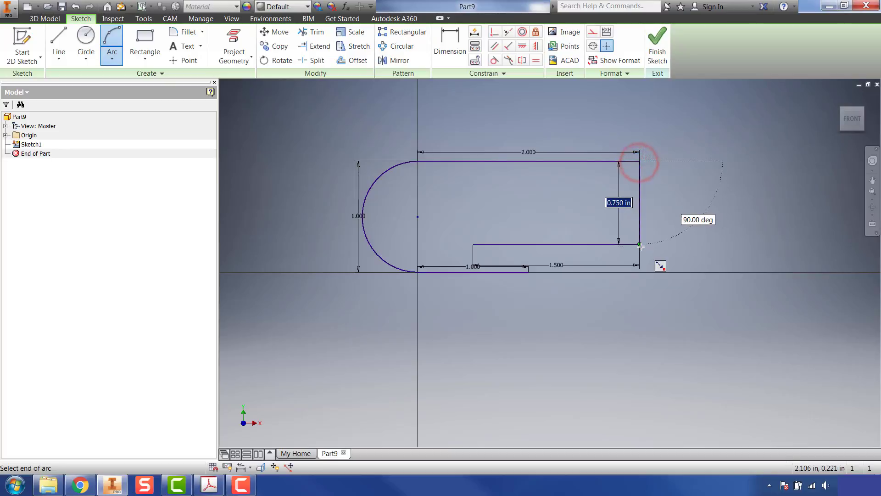
{"action": "left_click", "coordinate": [640, 244]}
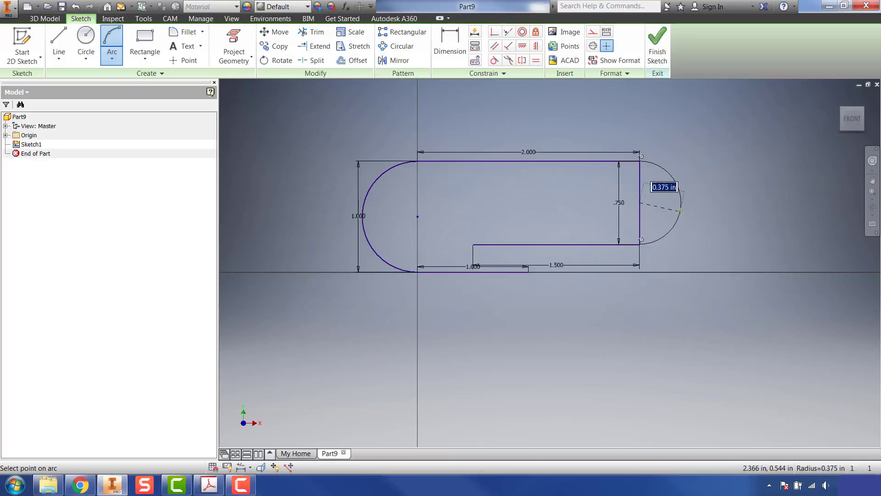
{"action": "left_click", "coordinate": [680, 211]}
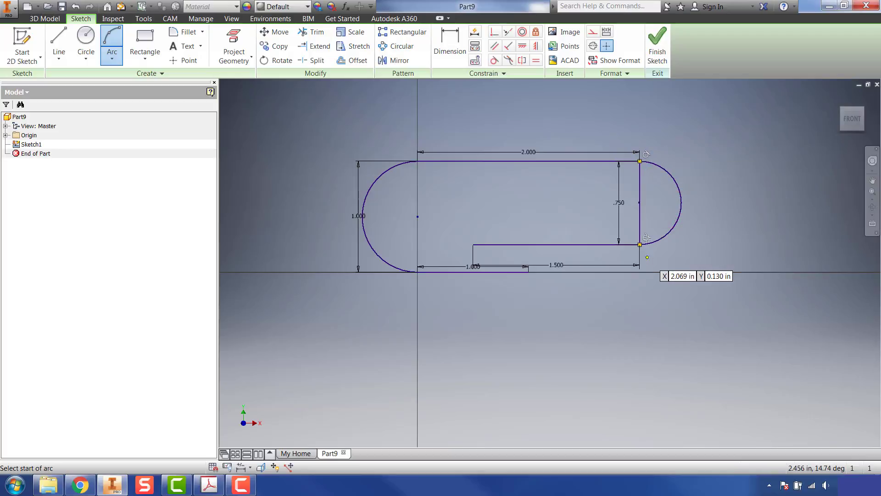
{"action": "right_click", "coordinate": [538, 198]}
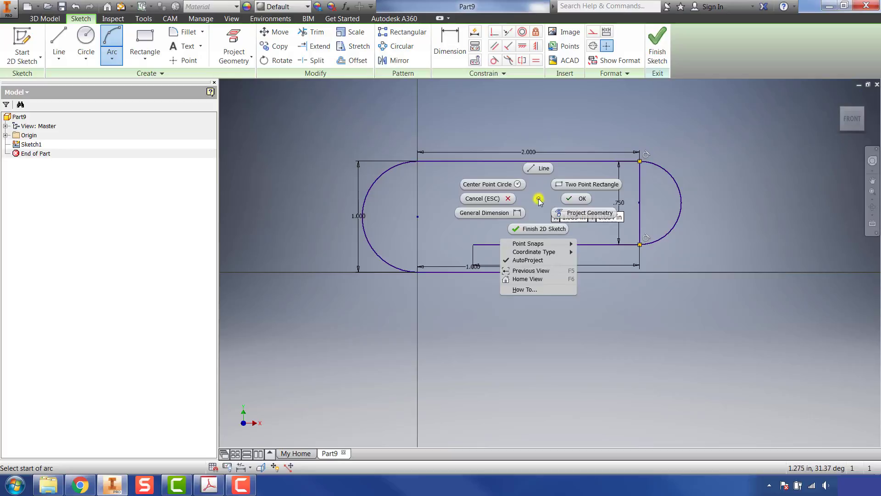
{"action": "left_click", "coordinate": [507, 198]}
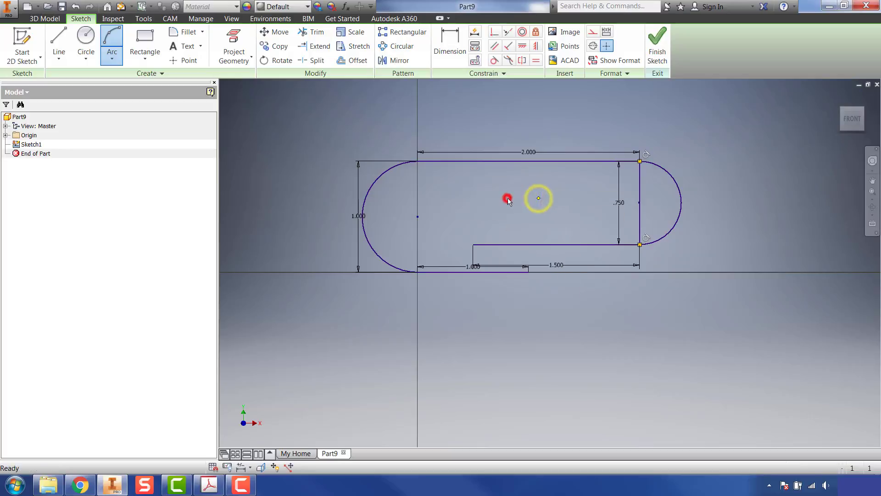
{"action": "right_click", "coordinate": [641, 192]}
{"action": "left_click", "coordinate": [642, 157]}
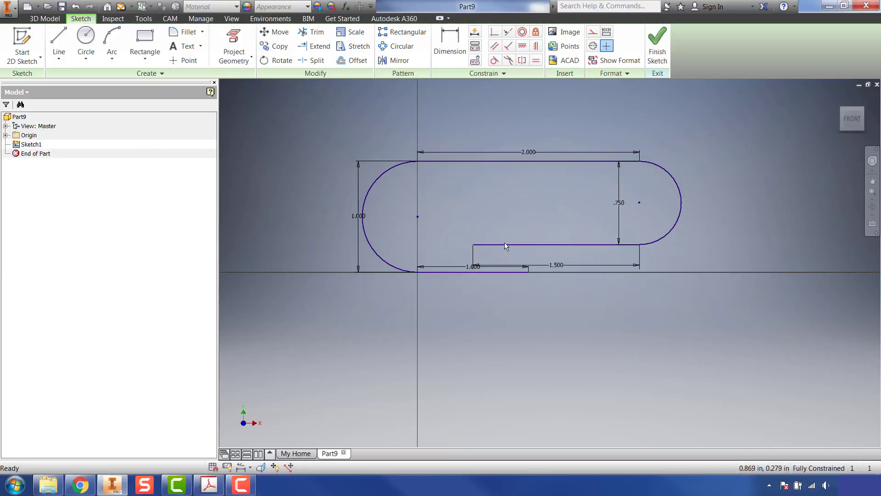
Step: Draw a 0.5 in vertical line up from the 1.5 in line's left end, continuing with a 1 in horizontal line to the right
{"action": "left_click", "coordinate": [54, 38]}
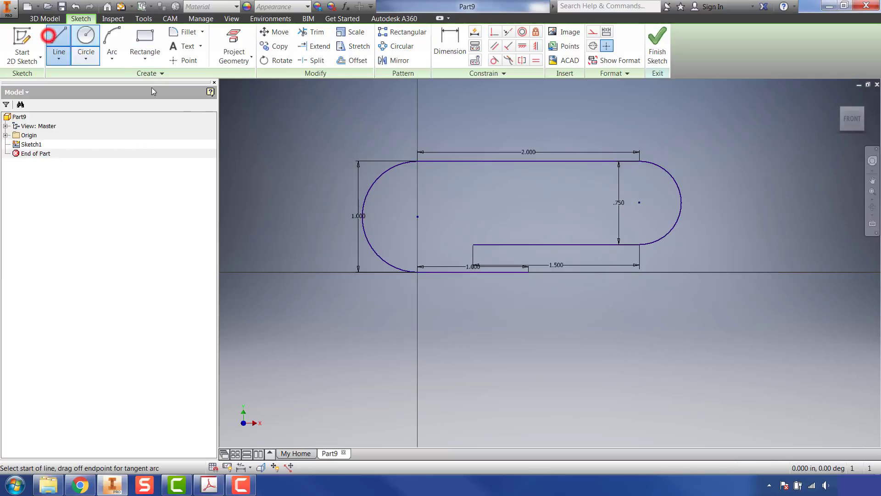
{"action": "left_click", "coordinate": [473, 244]}
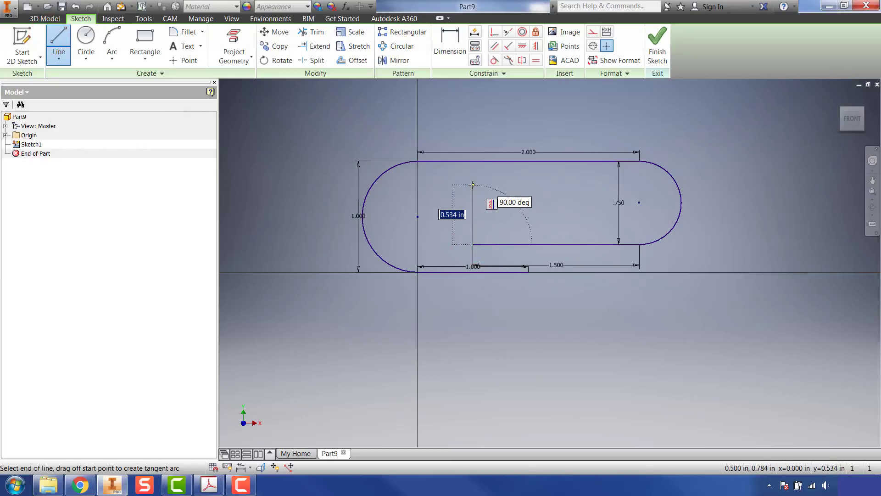
{"action": "key", "text": "Return"}
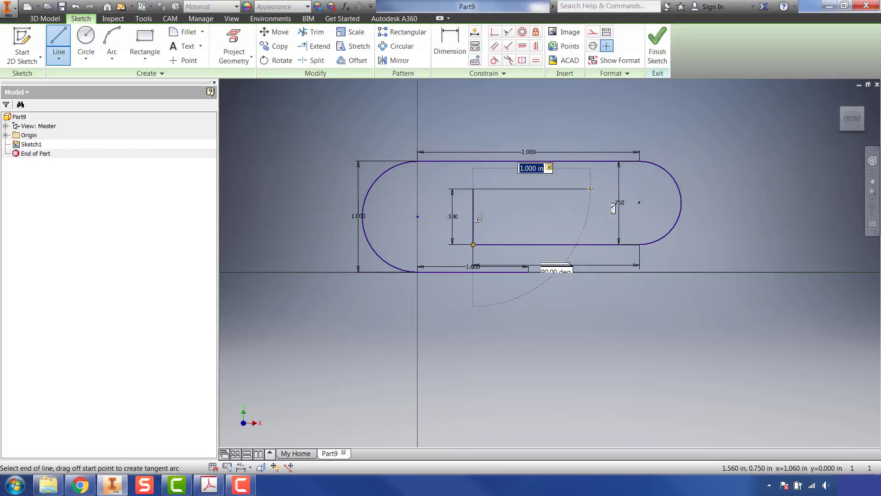
{"action": "key", "text": "Return"}
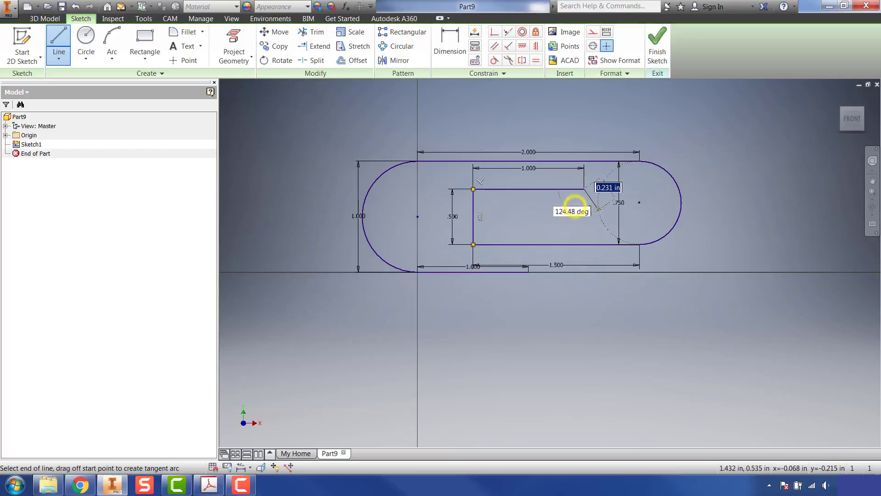
Step: Draw an outward three-point arc of about 0.25 in radius between the inner 0.5 in vertical line's ends, and delete that line
{"action": "right_click", "coordinate": [604, 201]}
{"action": "left_click", "coordinate": [638, 205]}
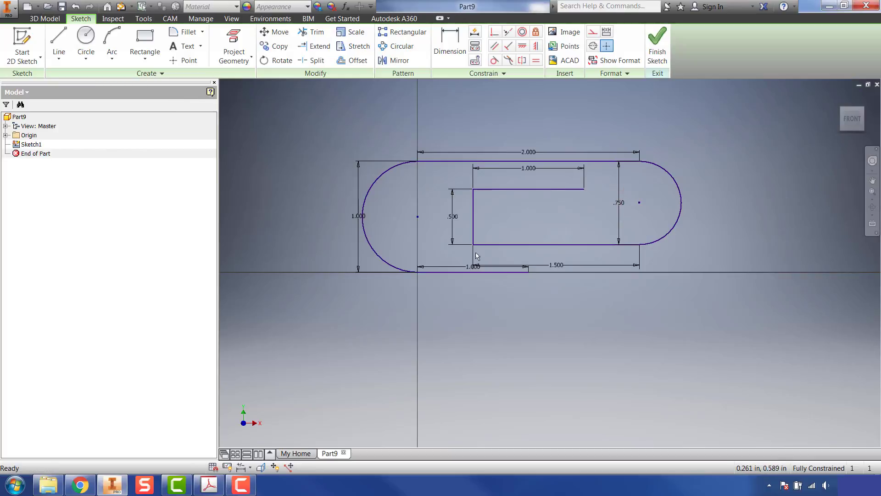
{"action": "left_click", "coordinate": [112, 39]}
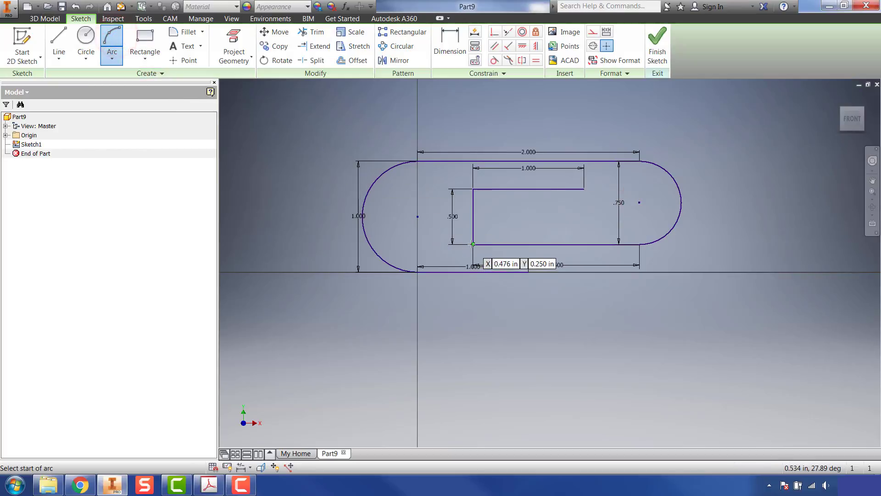
{"action": "left_click", "coordinate": [473, 244]}
{"action": "left_click", "coordinate": [473, 189]}
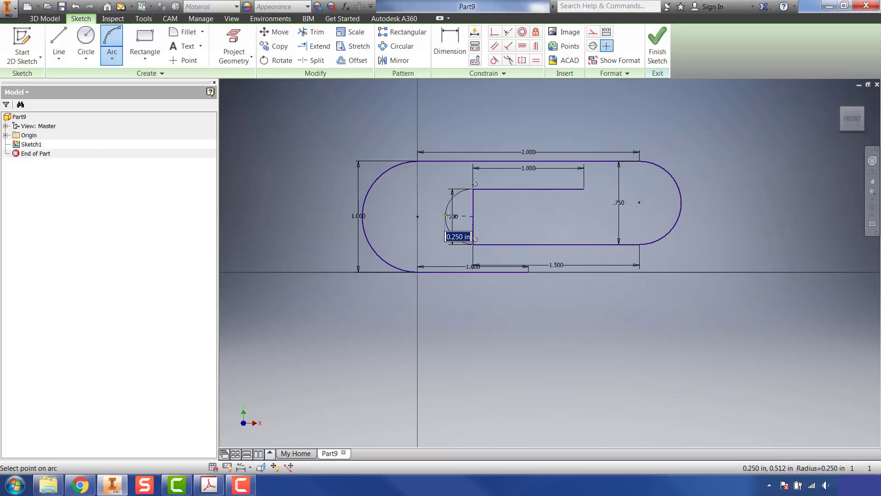
{"action": "left_click", "coordinate": [447, 215]}
{"action": "right_click", "coordinate": [546, 222]}
{"action": "left_click", "coordinate": [581, 225]}
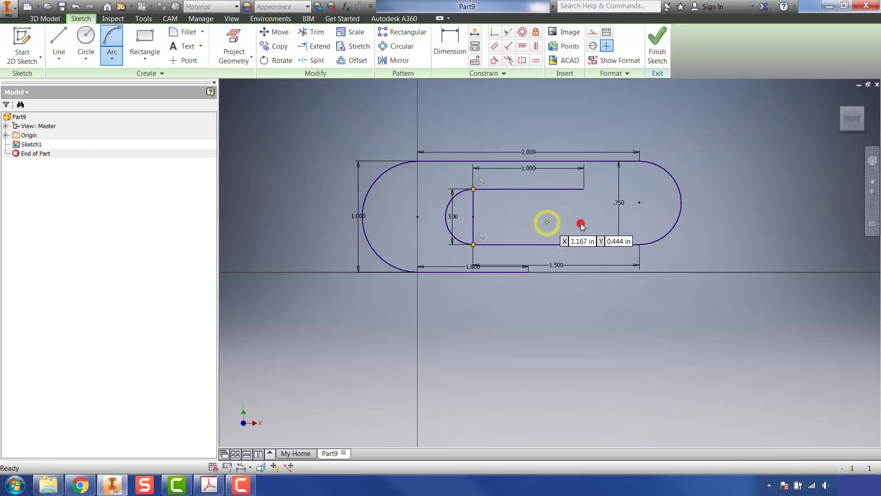
{"action": "right_click", "coordinate": [475, 208]}
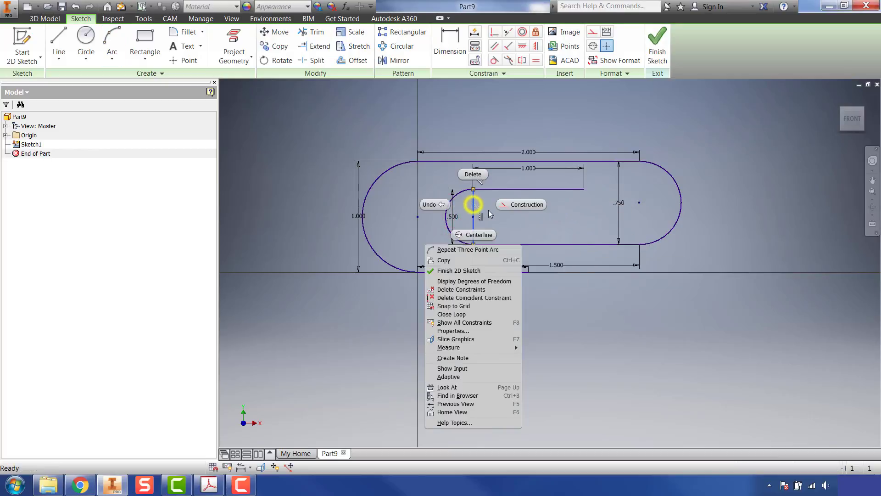
{"action": "left_click", "coordinate": [472, 173]}
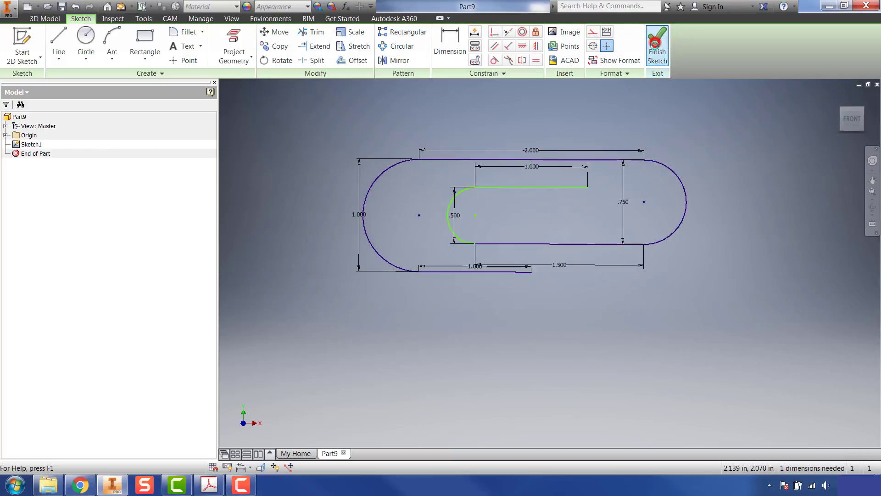
Step: Finish the paper clip path sketch and turn to an angled close-up of the lower 1 in line's free end
{"action": "left_click", "coordinate": [656, 45]}
{"action": "left_click_drag", "start_coordinate": [620, 280], "coordinate": [481, 281]}
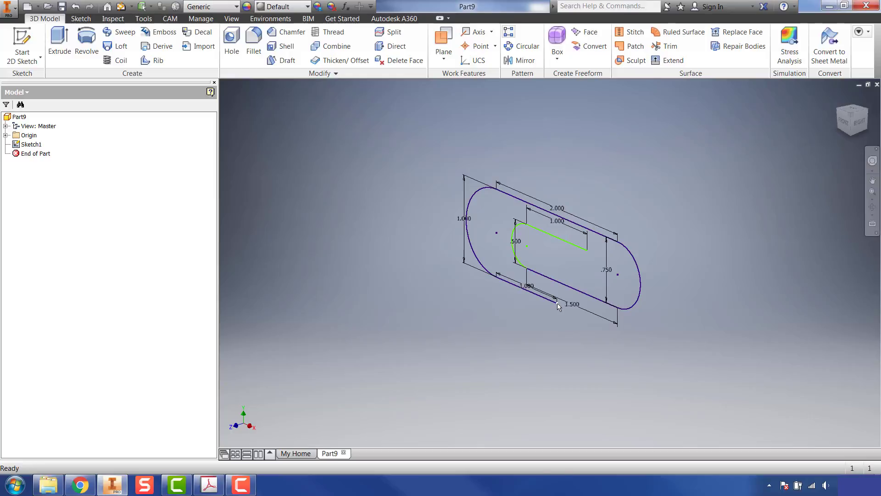
{"action": "scroll", "coordinate": [557, 303], "scroll_direction": "up", "scroll_amount": 5}
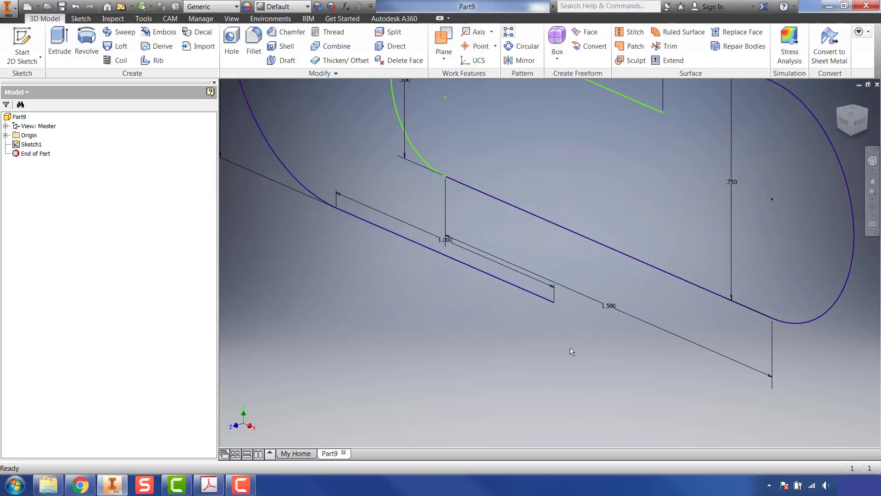
Step: Try a work plane perpendicular to the lower 1 in line at its free end, and undo it
{"action": "left_click", "coordinate": [443, 38]}
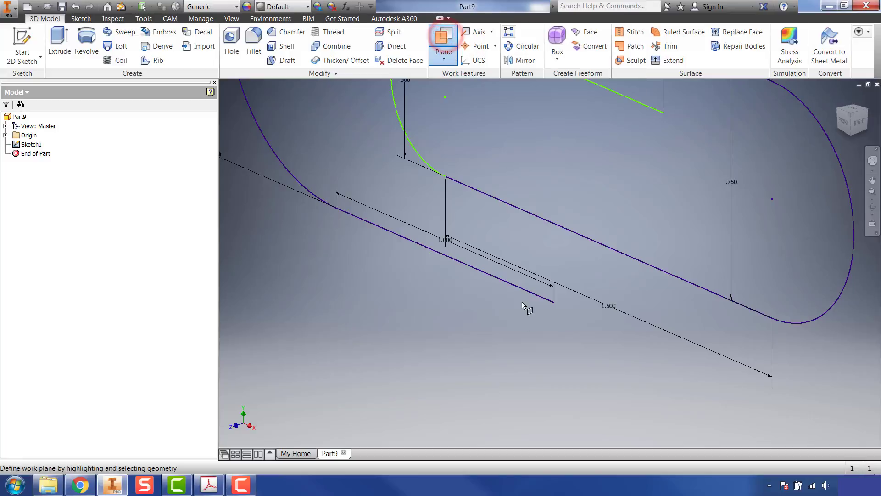
{"action": "left_click", "coordinate": [555, 304]}
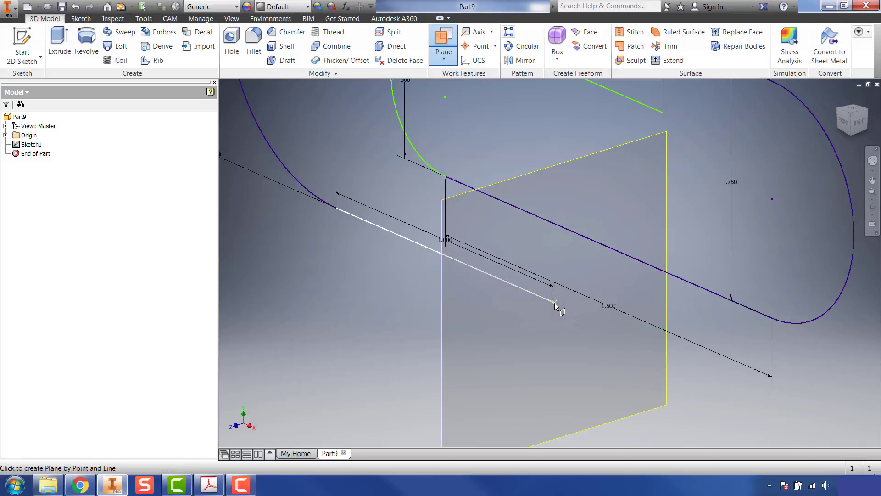
{"action": "left_click", "coordinate": [554, 303]}
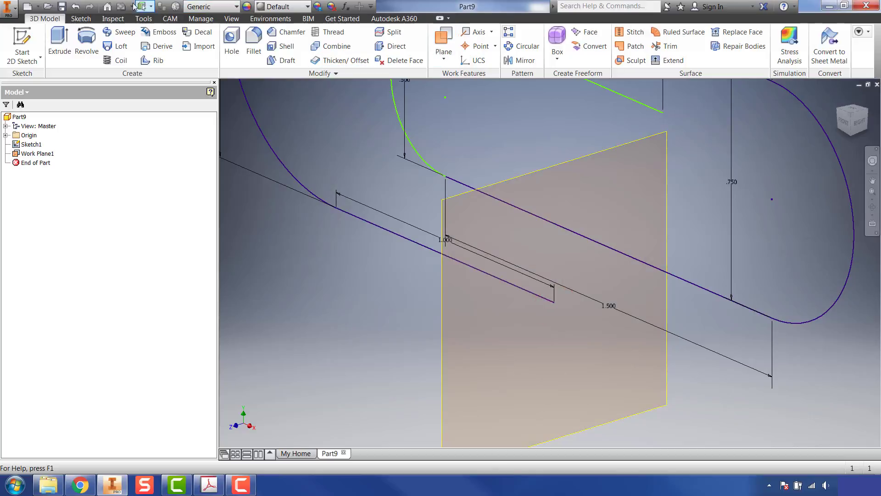
{"action": "left_click", "coordinate": [76, 6]}
Step: Create a work plane through the free endpoint of the lower 1 in line, perpendicular to that line
{"action": "left_click", "coordinate": [443, 36]}
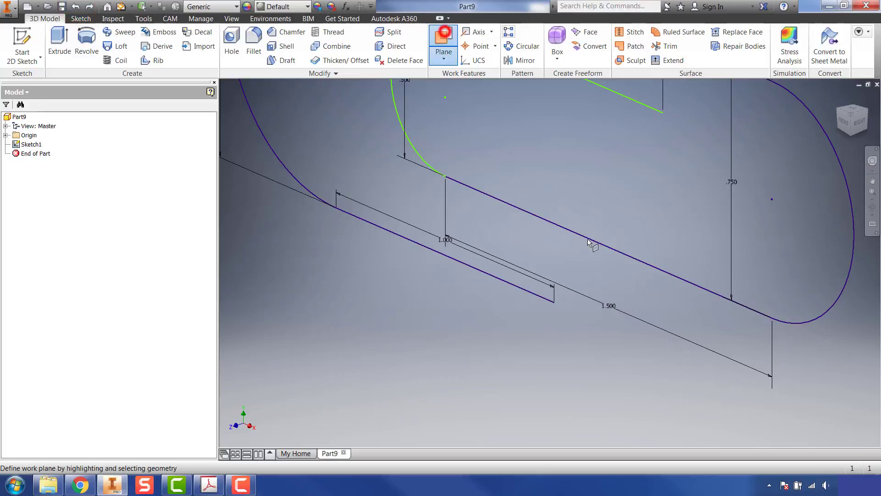
{"action": "left_click", "coordinate": [554, 302]}
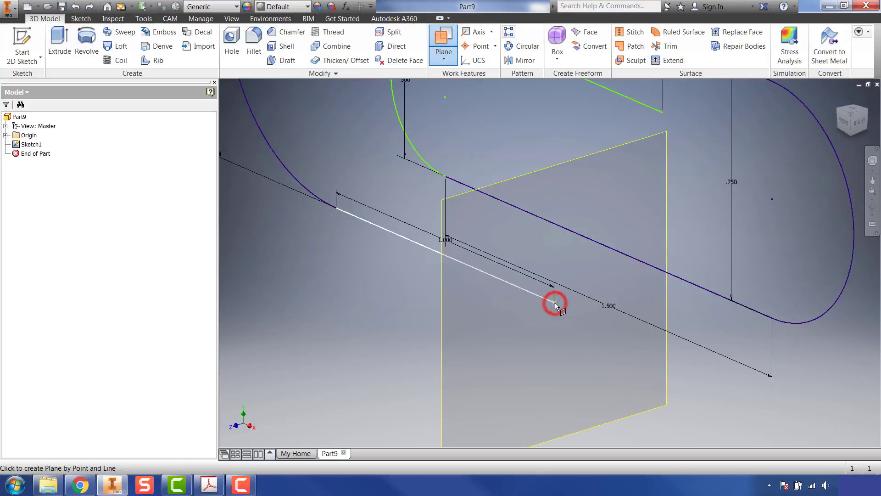
{"action": "left_click", "coordinate": [555, 302]}
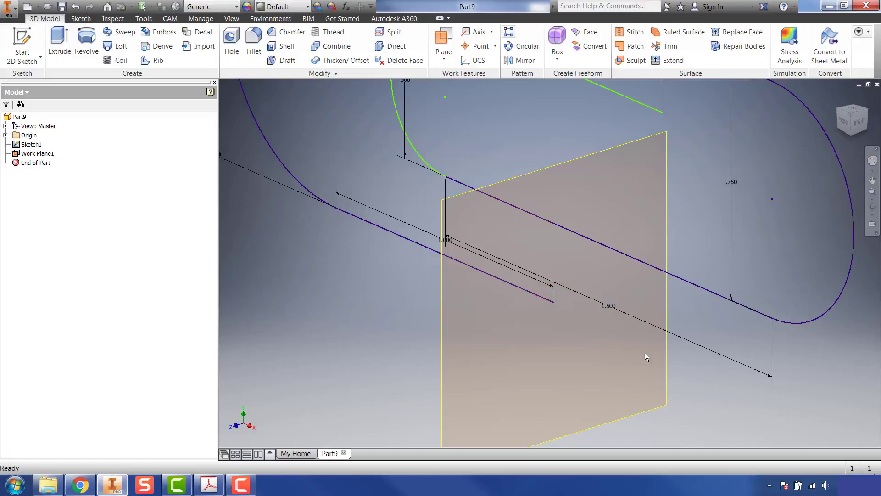
Step: Sketch a 0.1 in diameter circle on the work plane, centred on the path's end point, and finish the sketch
{"action": "scroll", "coordinate": [651, 348], "scroll_direction": "up", "scroll_amount": 4}
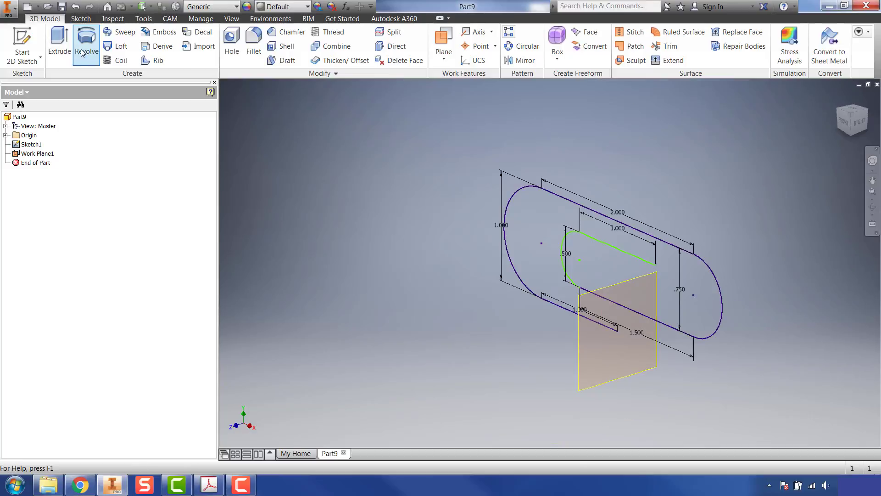
{"action": "left_click", "coordinate": [25, 36]}
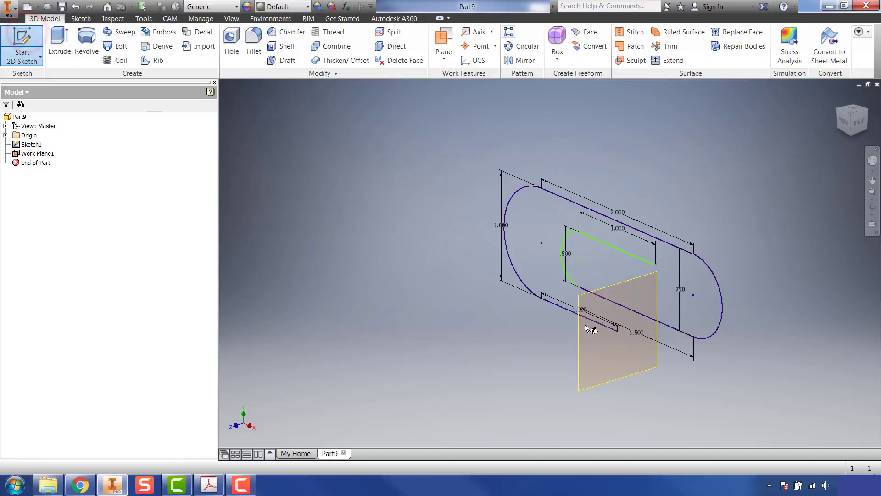
{"action": "left_click", "coordinate": [615, 286]}
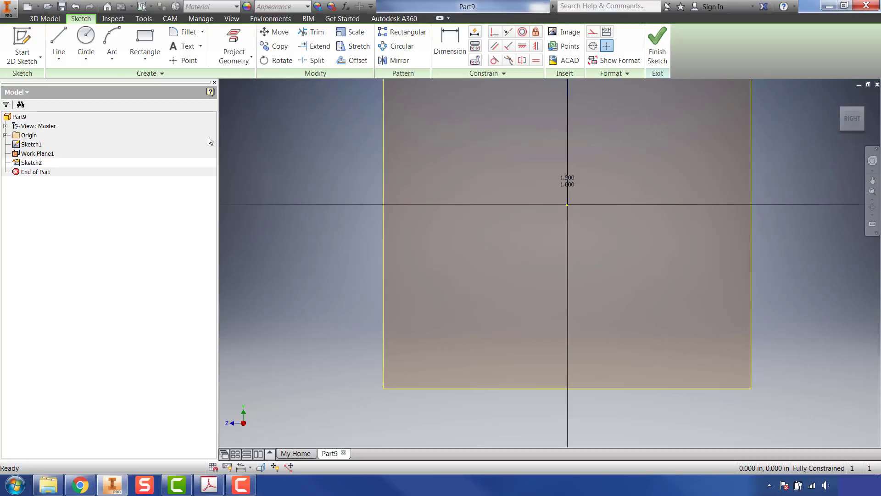
{"action": "left_click", "coordinate": [86, 36]}
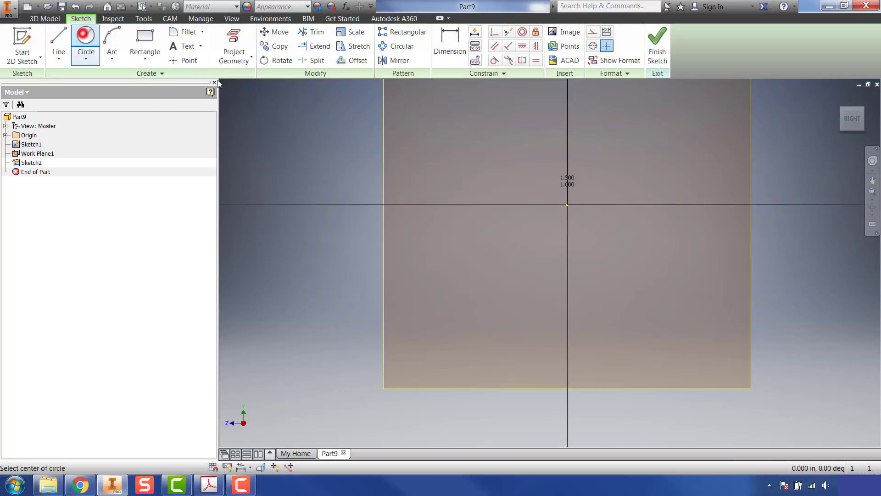
{"action": "left_click", "coordinate": [567, 205]}
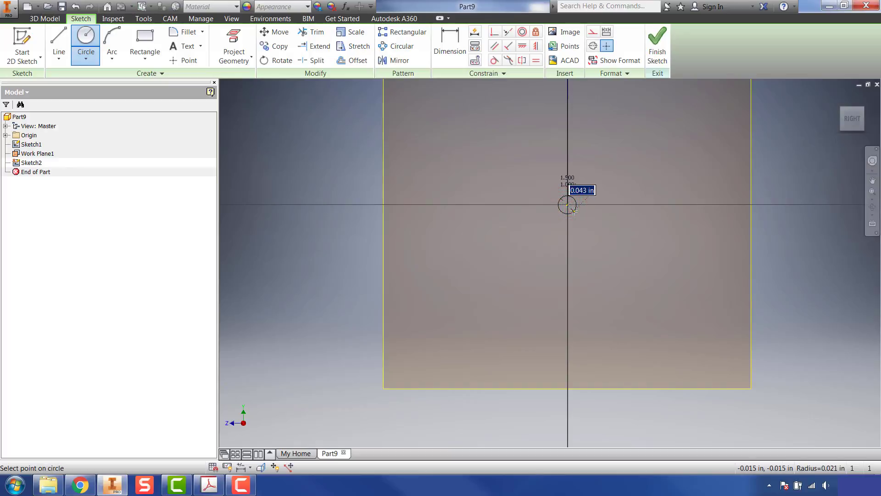
{"action": "type", "text": ".1"}
{"action": "key", "text": "Return"}
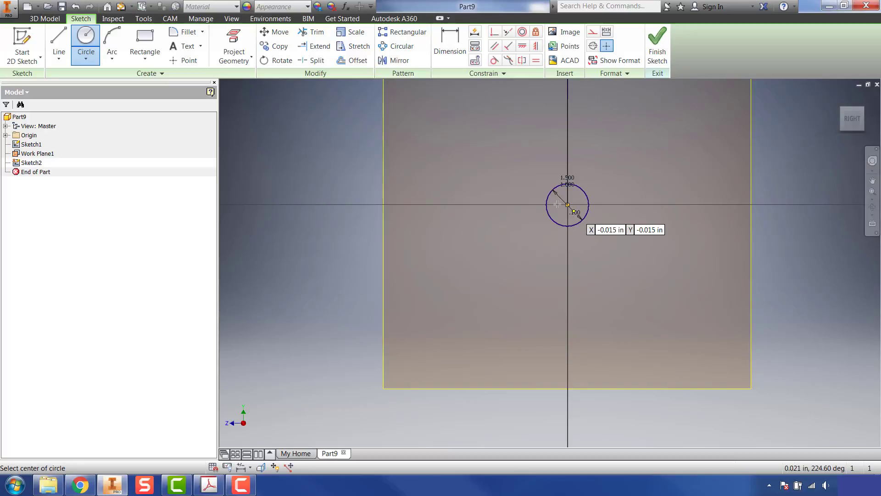
{"action": "left_click", "coordinate": [664, 50]}
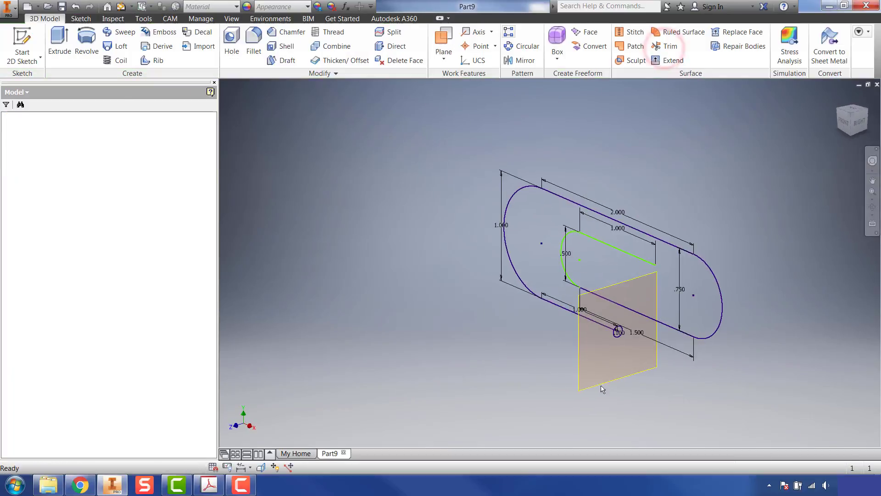
Step: Sweep the circle profile along the whole paper clip path as a solid, using the Path type and Path orientation
{"action": "middle_click_drag", "start_coordinate": [467, 233], "coordinate": [425, 229]}
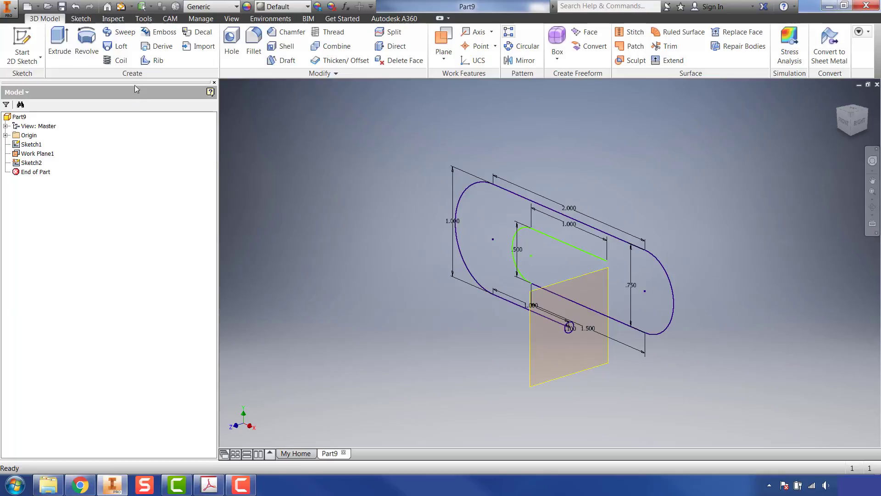
{"action": "left_click", "coordinate": [120, 33]}
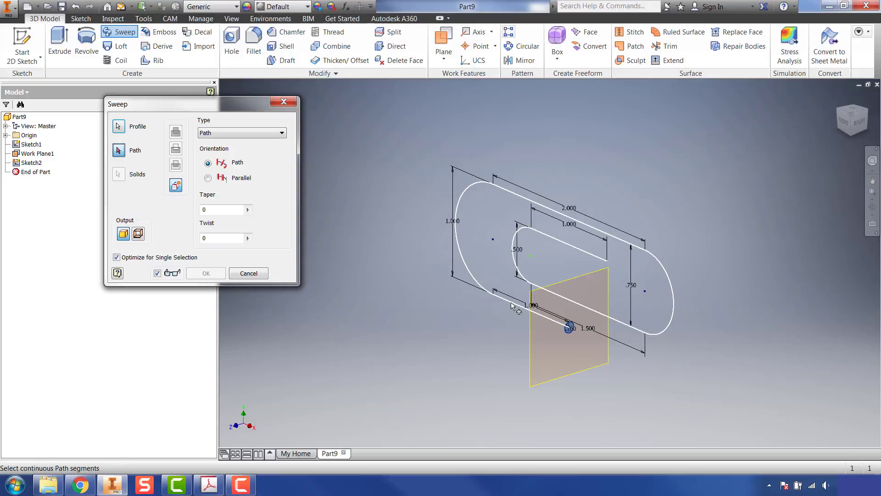
{"action": "mouse_move", "coordinate": [512, 305]}
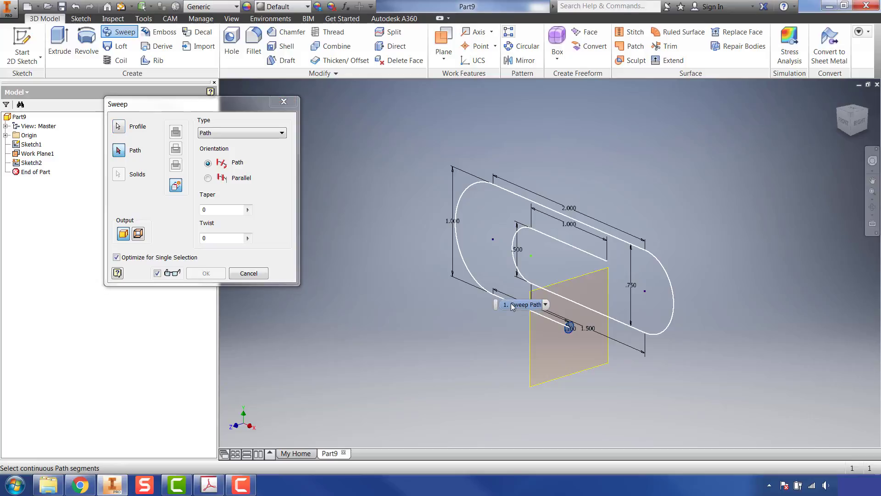
{"action": "left_click", "coordinate": [521, 304]}
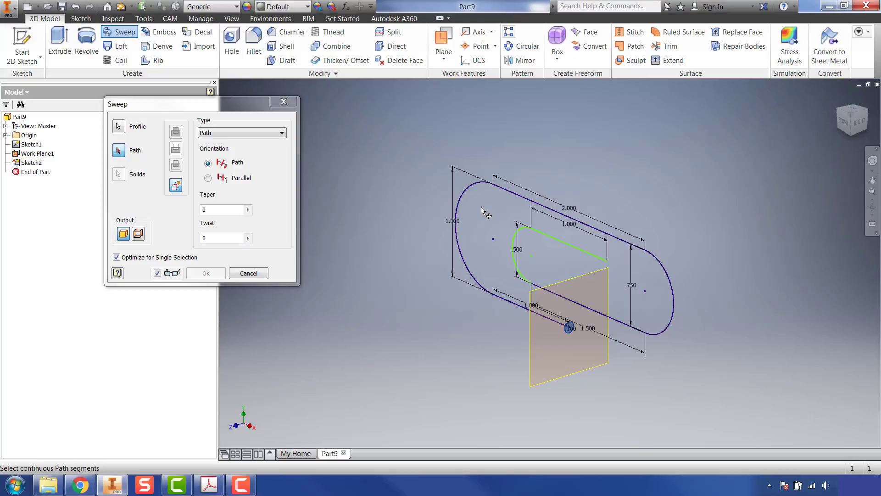
{"action": "left_click", "coordinate": [477, 285]}
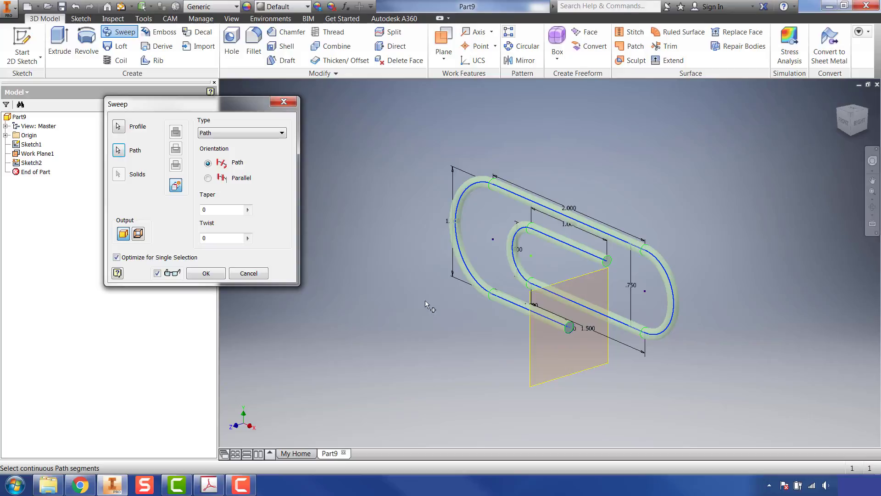
{"action": "left_click", "coordinate": [206, 274]}
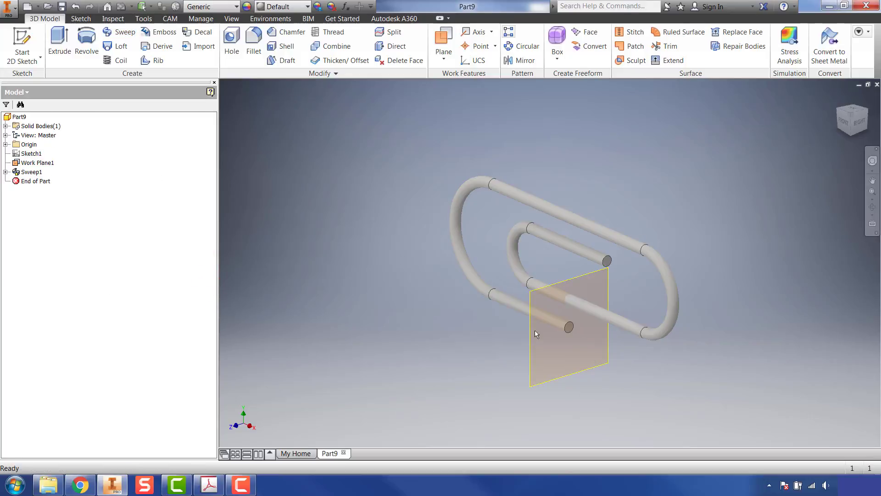
Step: Hide the work plane at the end of the paper clip wire
{"action": "right_click", "coordinate": [38, 164]}
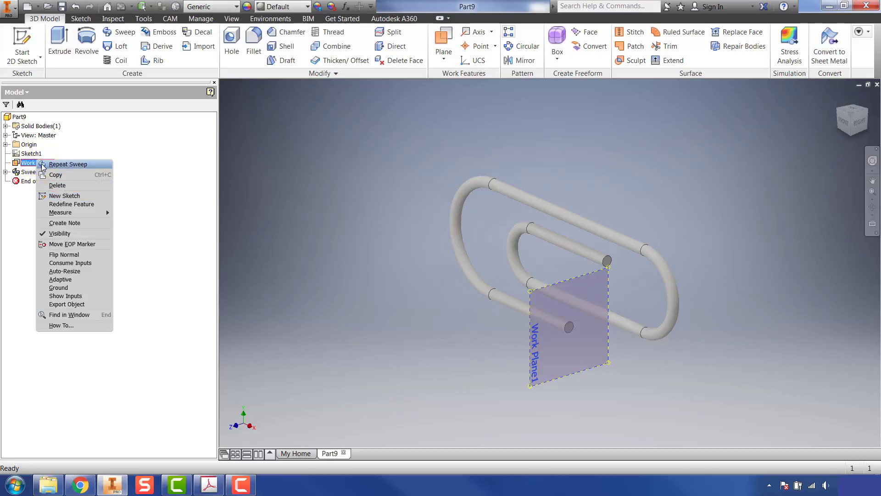
{"action": "left_click", "coordinate": [59, 232]}
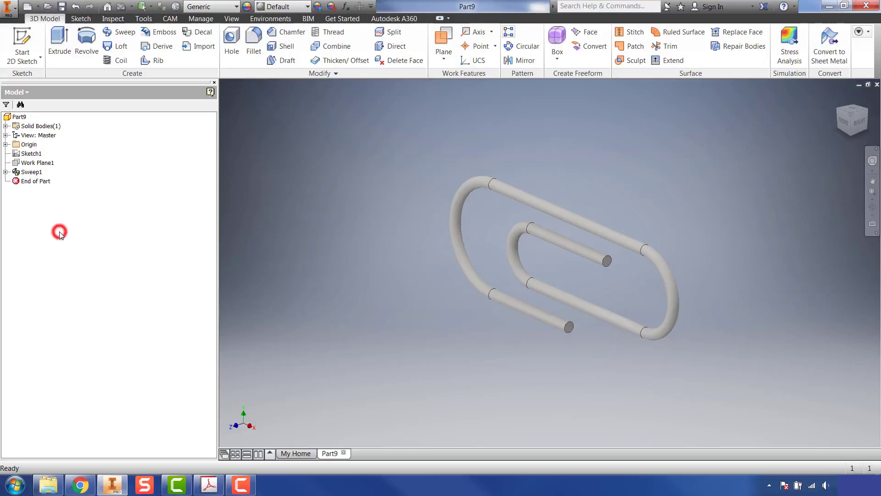
{"action": "left_click_drag", "start_coordinate": [852, 121], "coordinate": [804, 162]}
{"action": "middle_click_drag", "start_coordinate": [514, 303], "coordinate": [619, 229], "text": "shift"}
Step: Set the paper clip's appearance to Machined - Aluminum and view it from another angle
{"action": "left_click", "coordinate": [287, 7]}
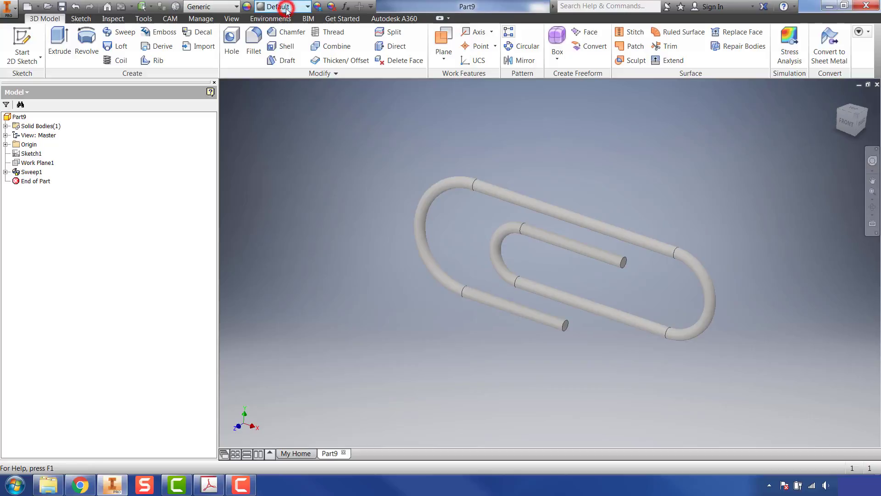
{"action": "scroll", "coordinate": [285, 85], "scroll_direction": "down", "scroll_amount": 9}
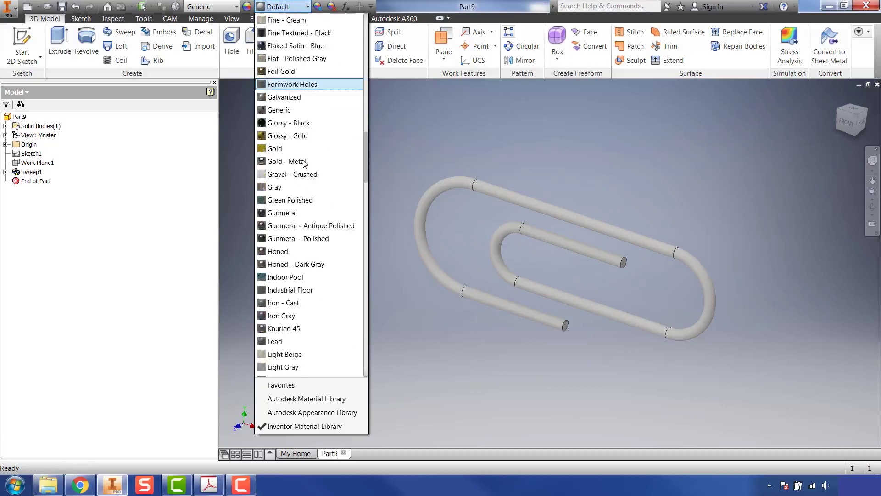
{"action": "scroll", "coordinate": [303, 163], "scroll_direction": "down", "scroll_amount": 4}
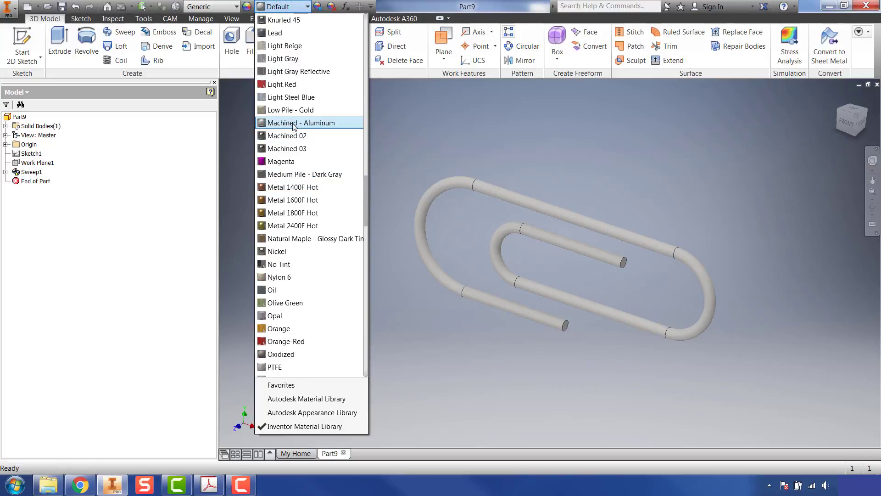
{"action": "left_click", "coordinate": [306, 123]}
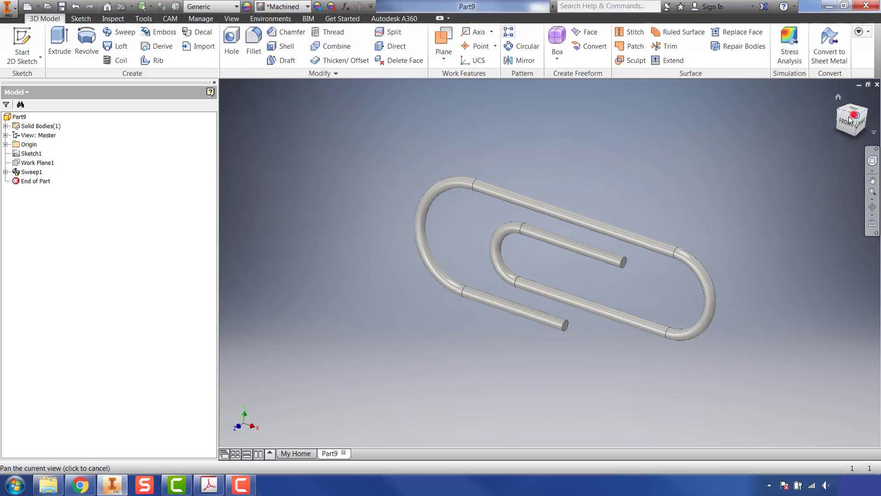
{"action": "mouse_move", "coordinate": [850, 116]}
{"action": "left_mouse_down"}
{"action": "mouse_move", "coordinate": [833, 103]}
{"action": "mouse_move", "coordinate": [812, 133]}
{"action": "mouse_move", "coordinate": [826, 110]}
{"action": "mouse_move", "coordinate": [848, 117]}
{"action": "left_mouse_up"}
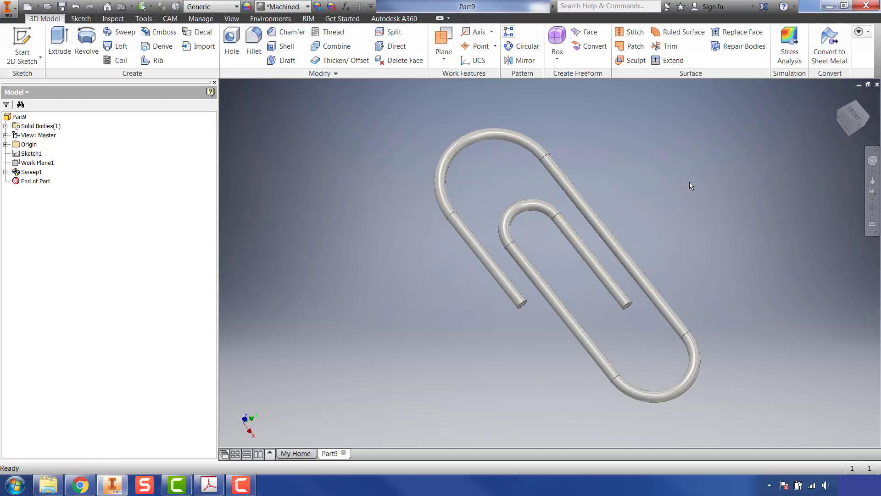
Step: Switch to Acrobat and review the paper clip sweep instructions
{"action": "left_click", "coordinate": [214, 485]}
{"action": "scroll", "coordinate": [487, 273], "scroll_direction": "down", "scroll_amount": 6}
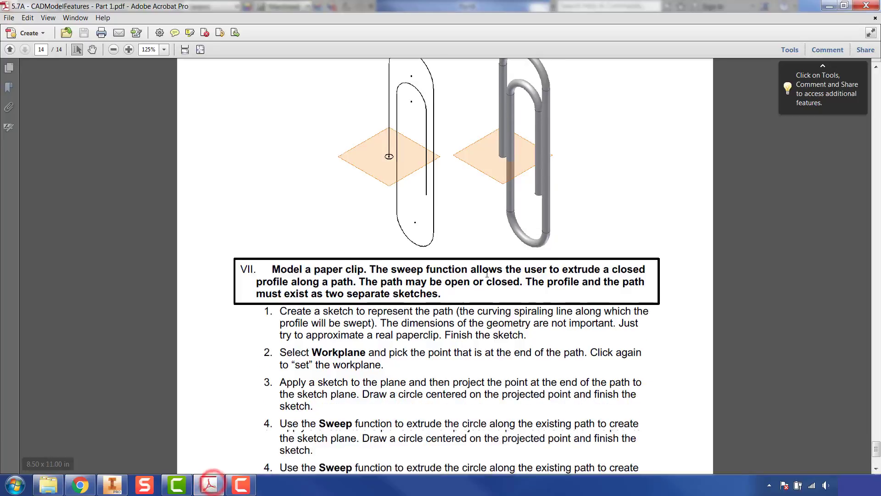